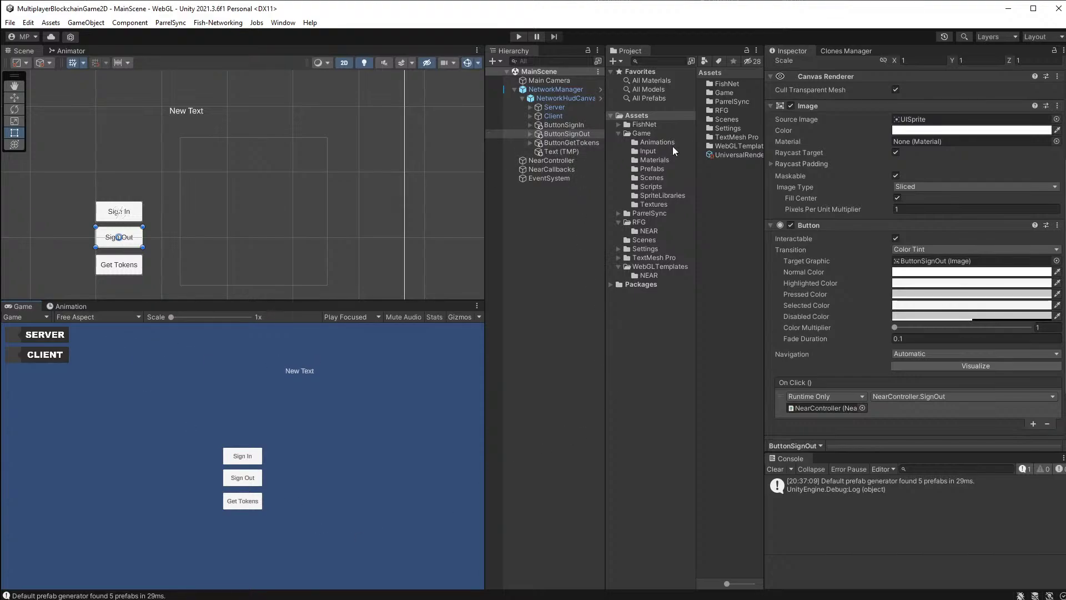
Step: Delete the Sign In, Sign Out and Get Tokens buttons and Text (TMP), plus NearController, NearCallbacks and EventSystem, from MainScene
left_click(557, 125)
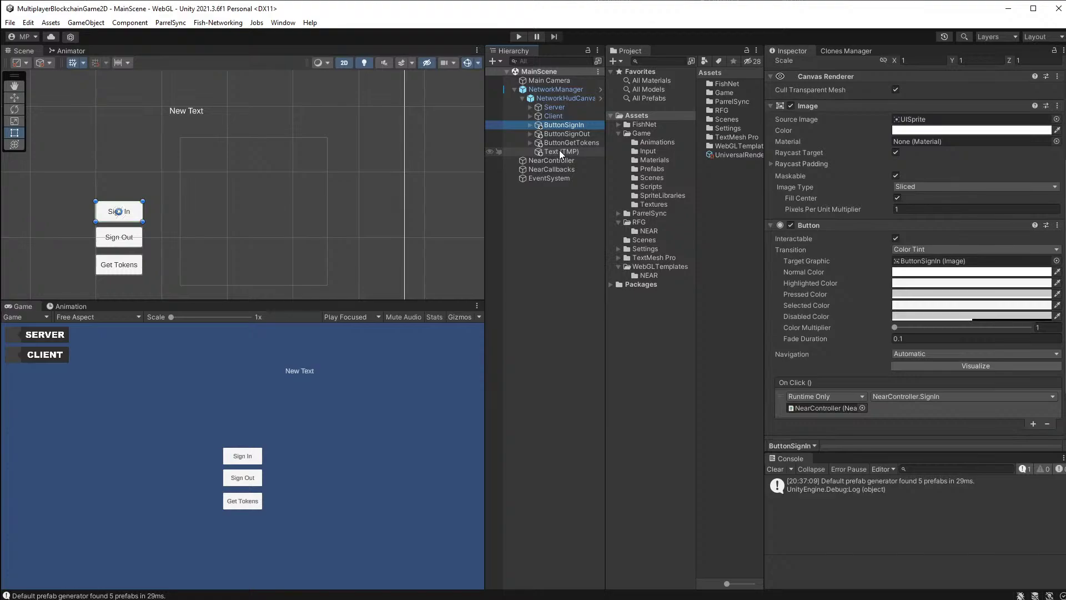
left_click(559, 150, "shift")
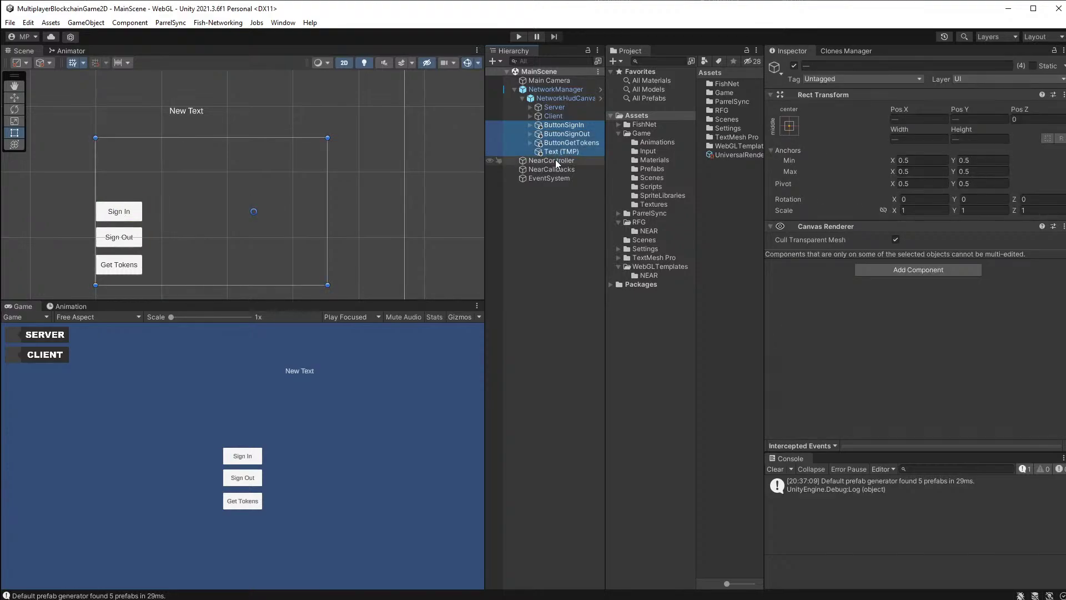
key("Delete")
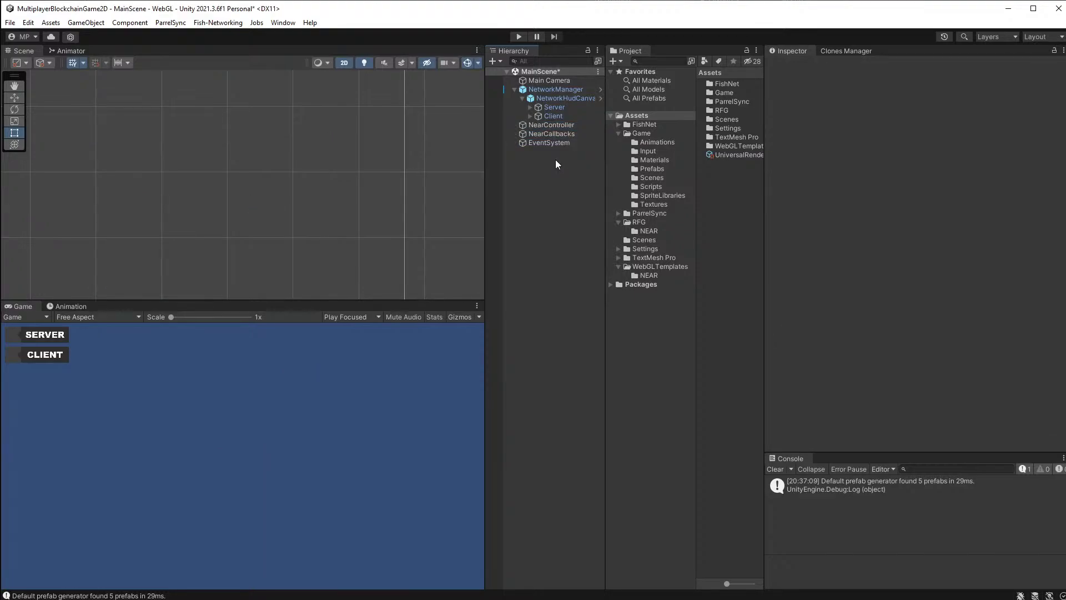
left_click(562, 125)
left_click(560, 142, "shift")
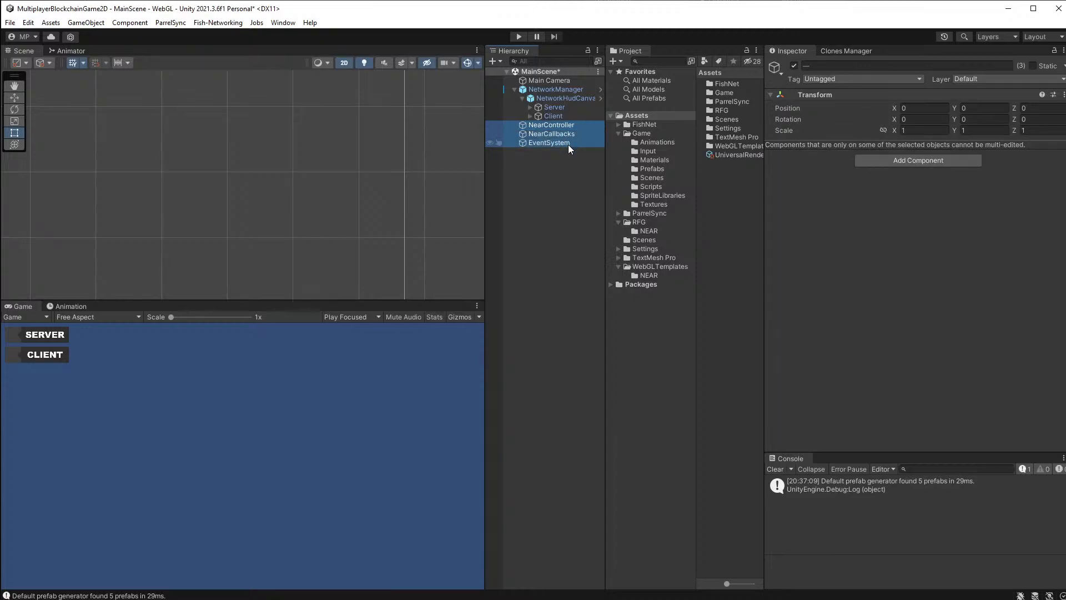
key("Delete")
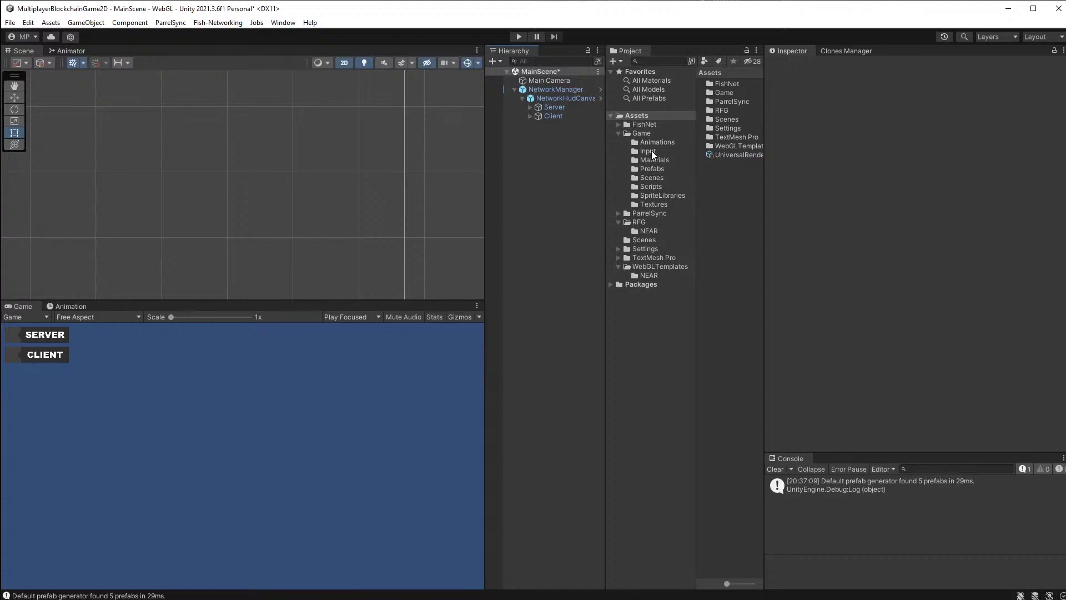
Step: Delete the RFG and WebGLTemplates folders from the project's Assets
left_click(638, 222)
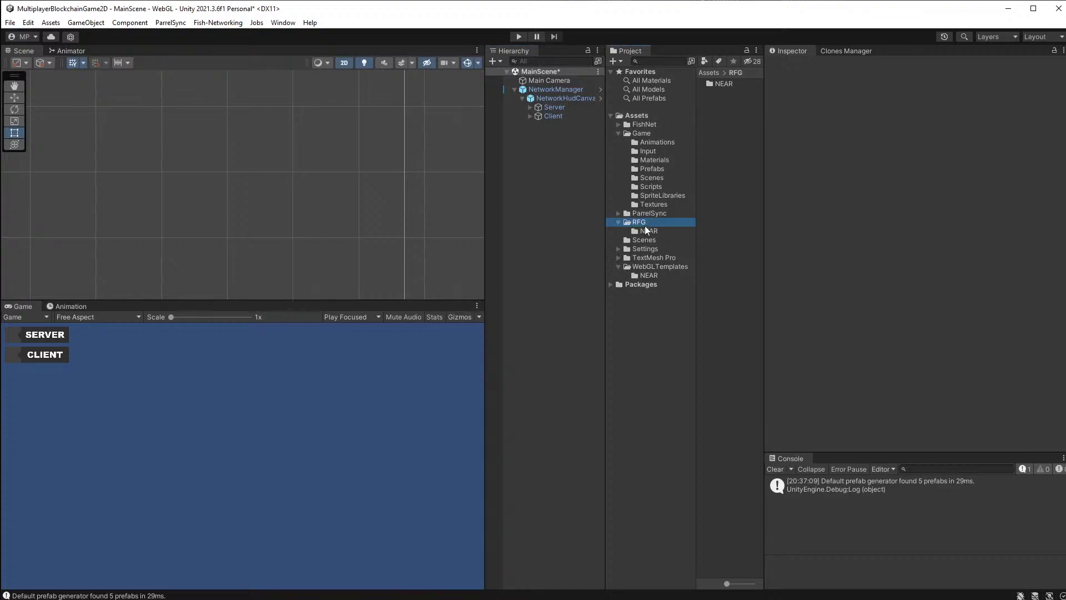
left_click(653, 268, "ctrl")
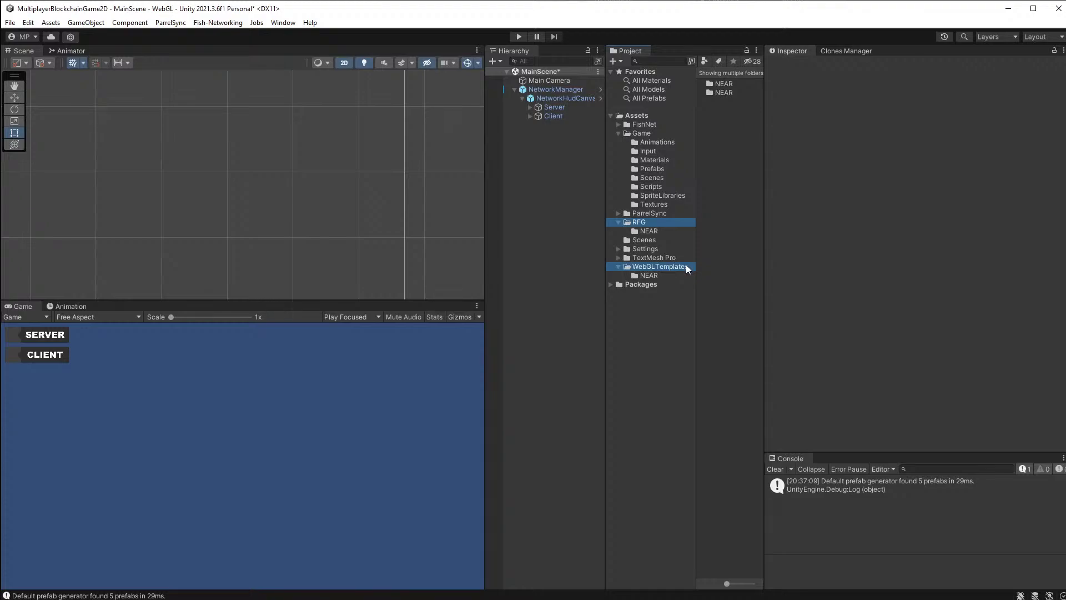
key("Delete")
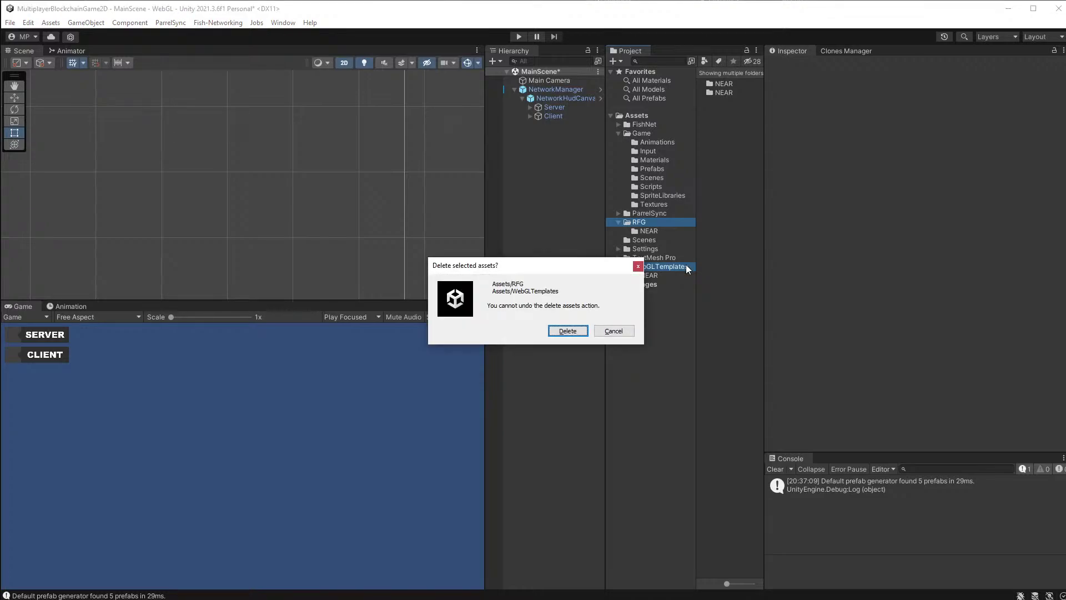
left_click(563, 331)
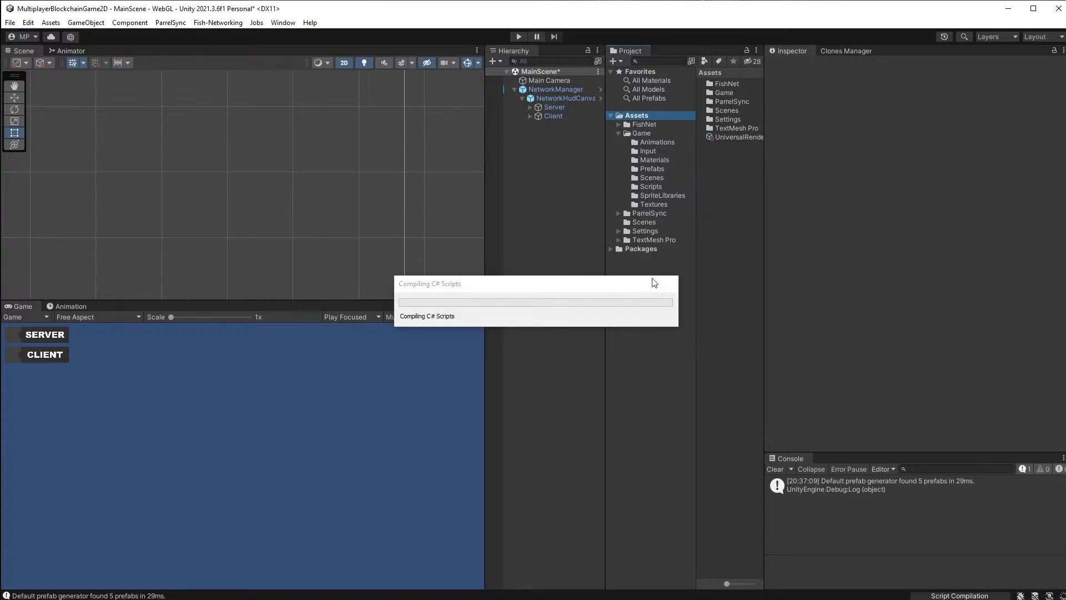
Step: Delete the NearController script from the Game/Scripts folder and clear the console
left_click(656, 186)
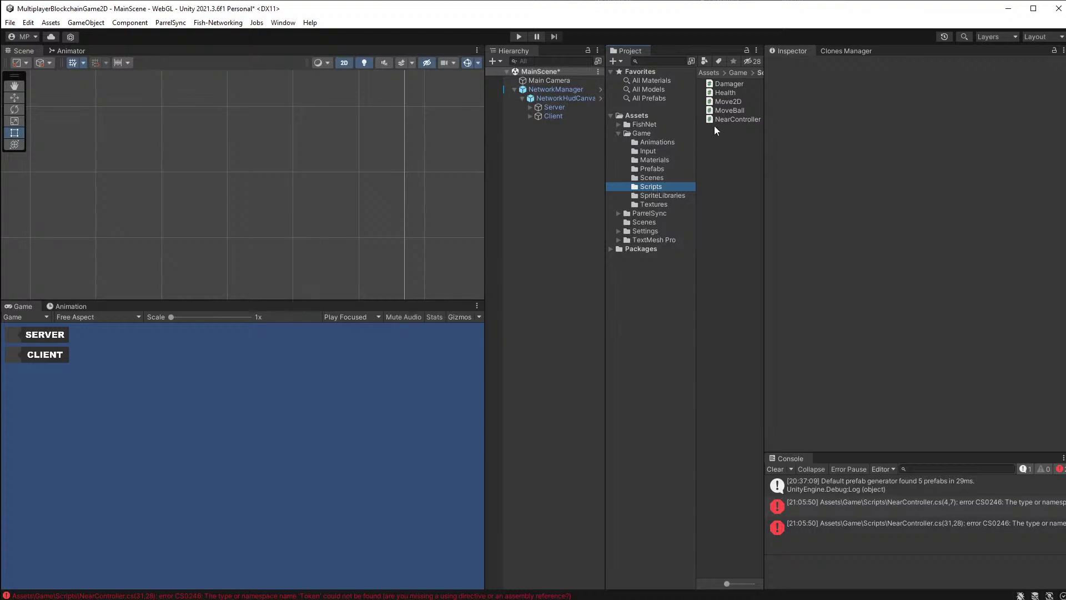
left_click(738, 119)
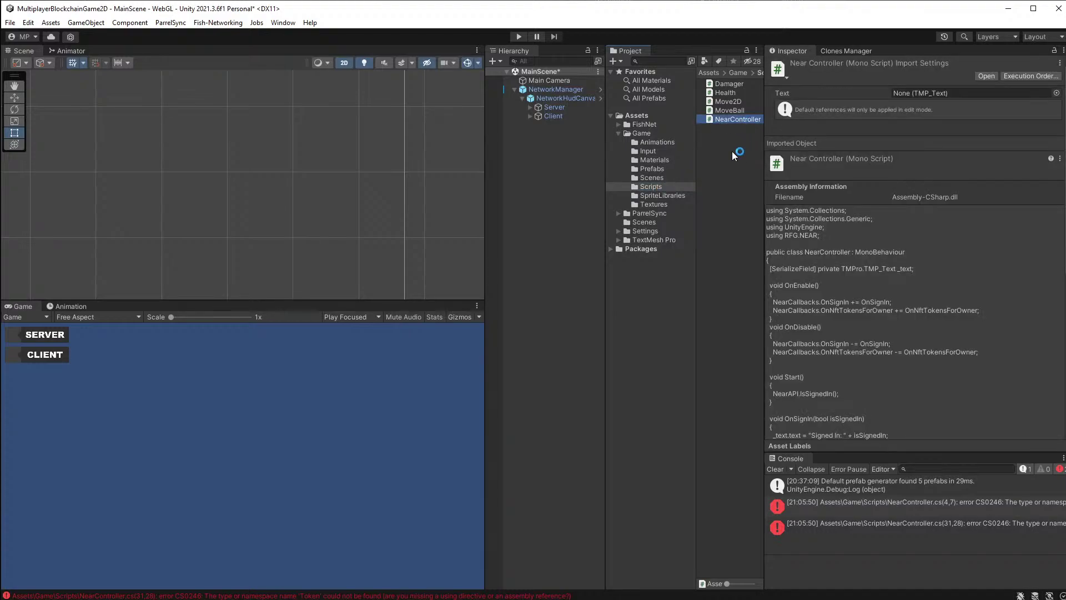
key("Delete")
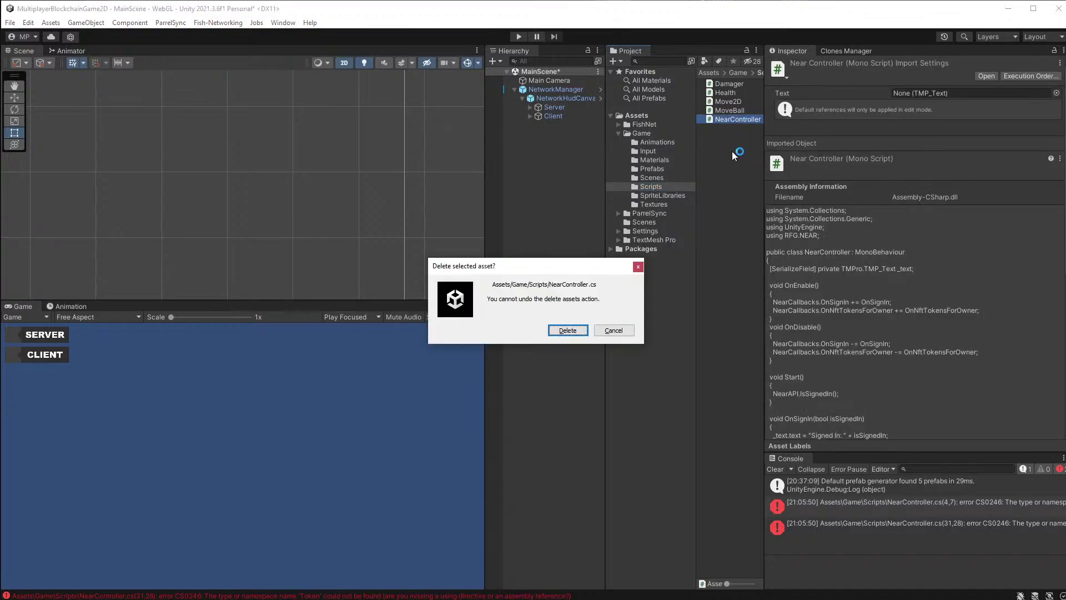
left_click(578, 330)
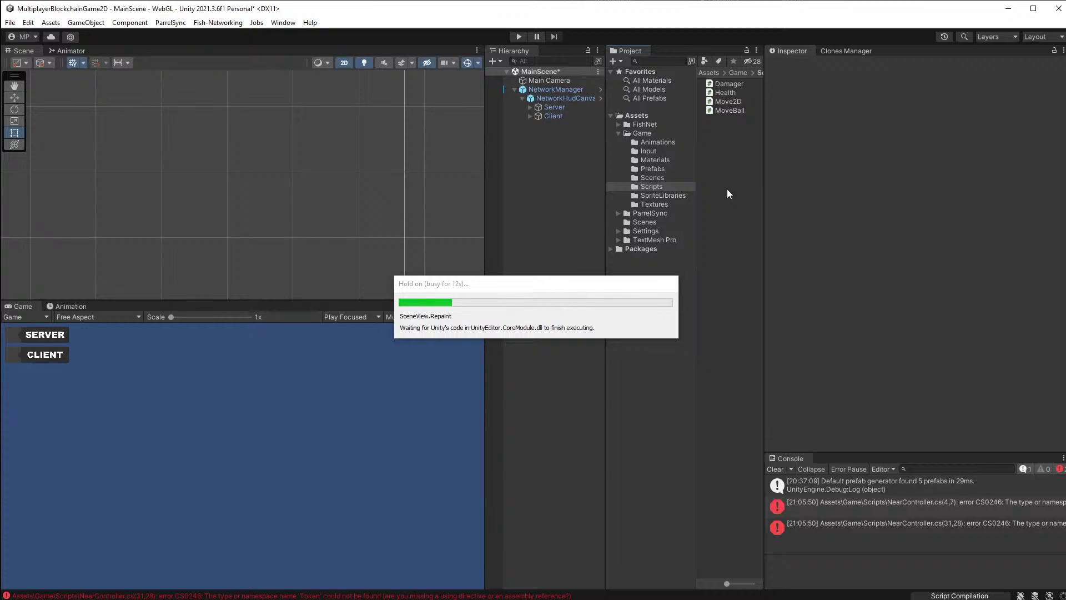
left_click(775, 469)
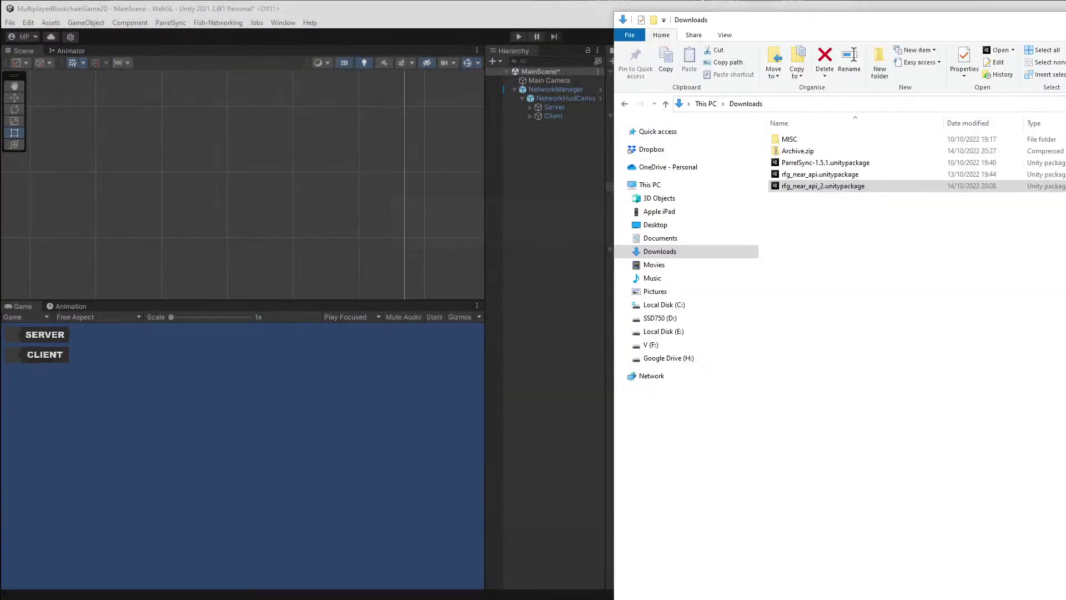
Step: Import all contents of rfg_near_api_2.unitypackage from the Downloads folder into the project
left_click(478, 476)
left_click_drag(783, 21, 1025, 50)
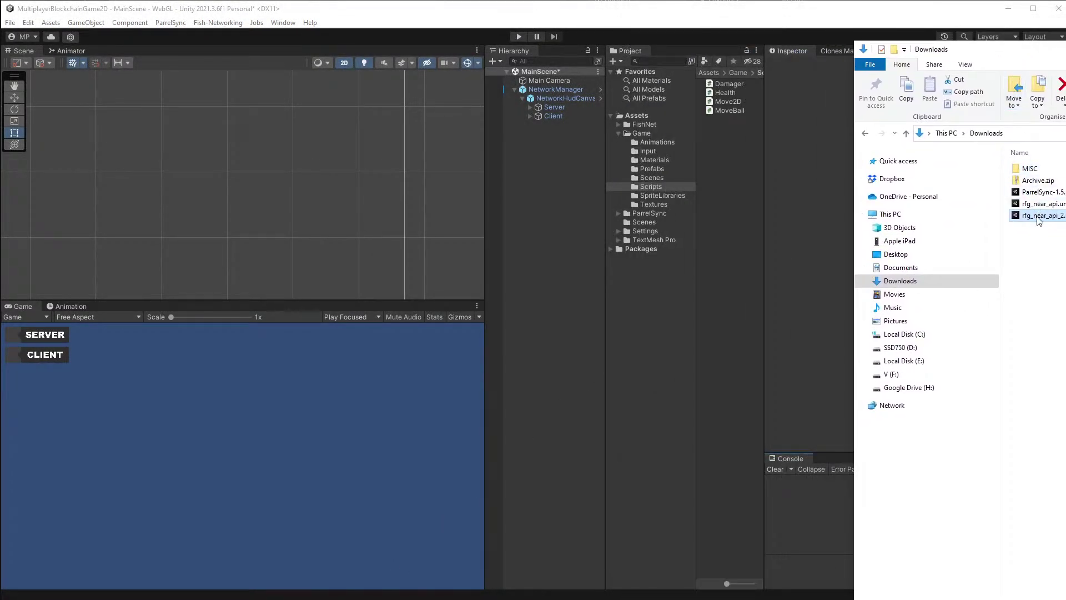
left_click_drag(1036, 220, 733, 182)
left_click_drag(994, 49, 788, 60)
left_click(1022, 57)
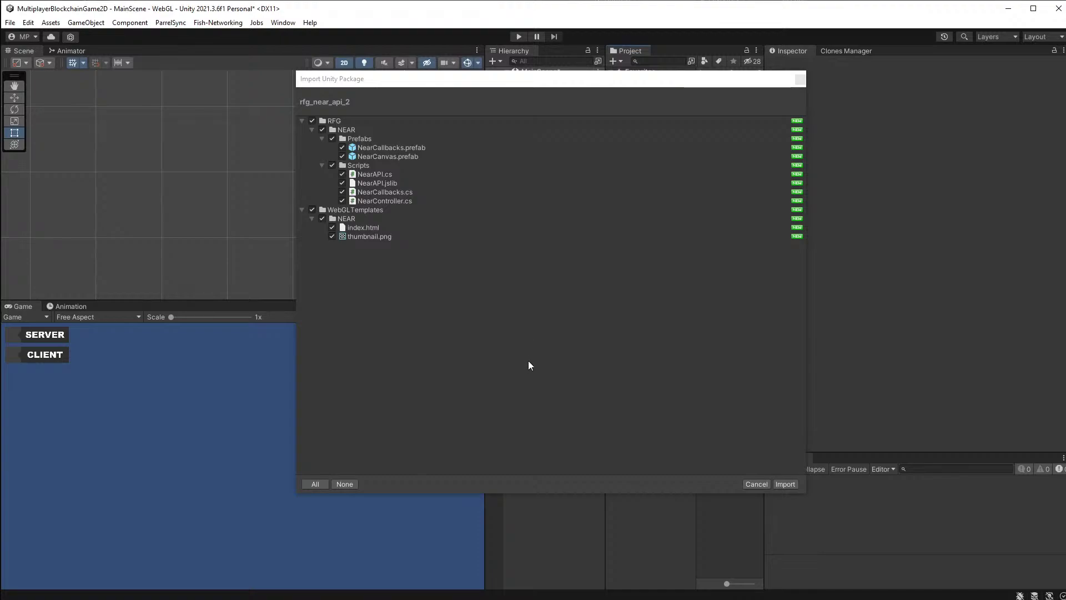
left_click(791, 484)
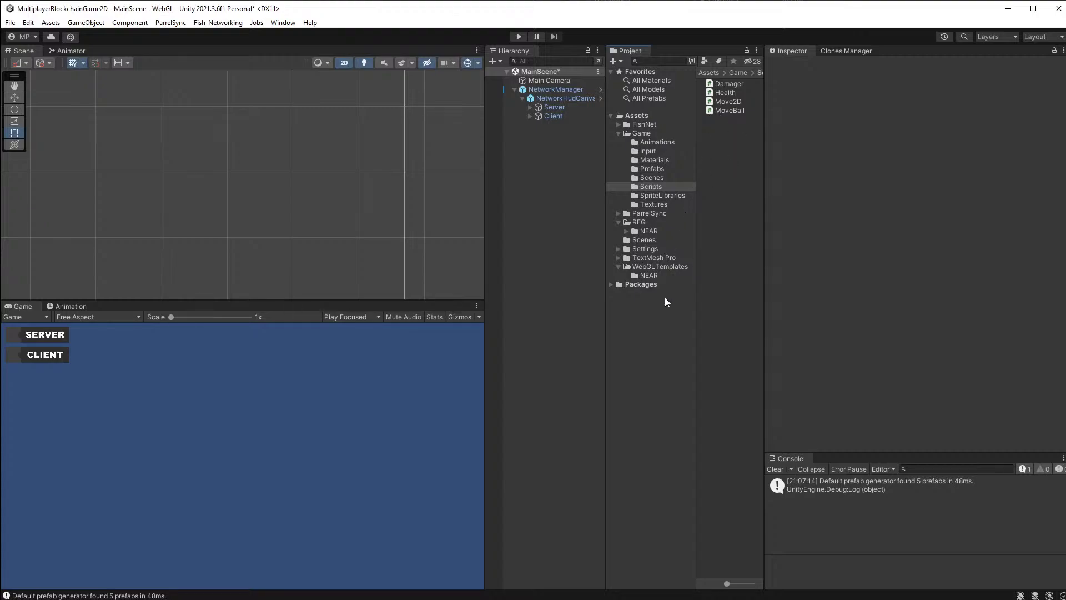
Step: Open the Prefabs folder inside the imported RFG/NEAR folder
left_click(658, 224)
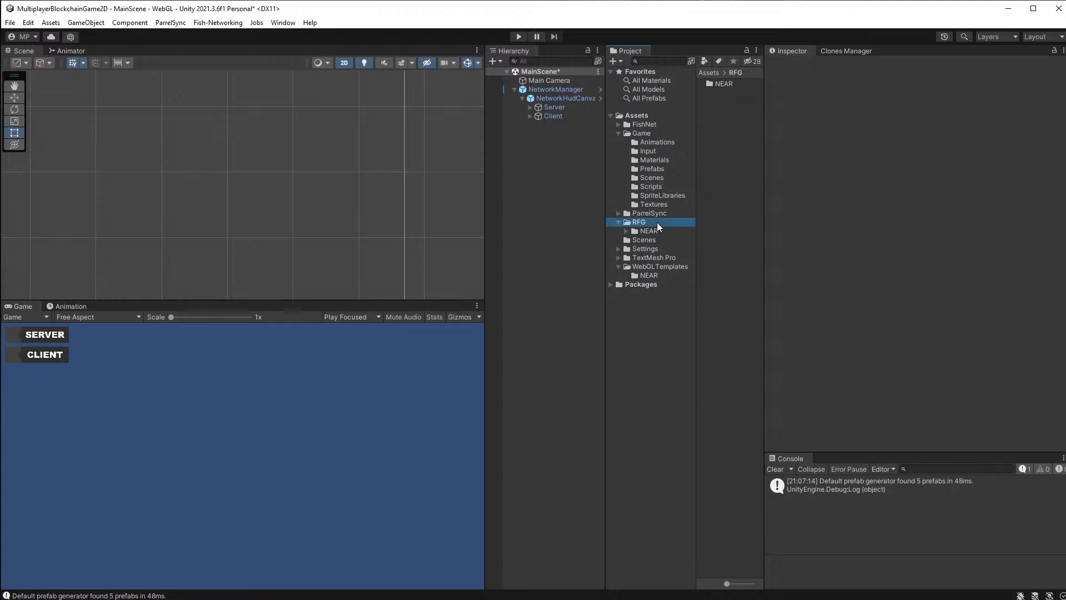
left_click(627, 231)
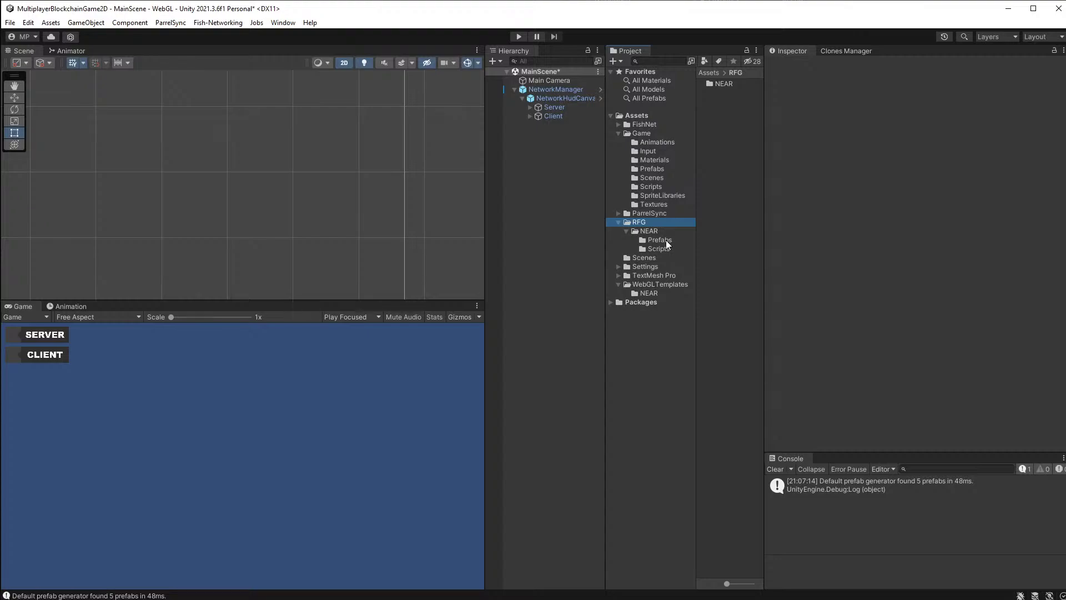
left_click(660, 240)
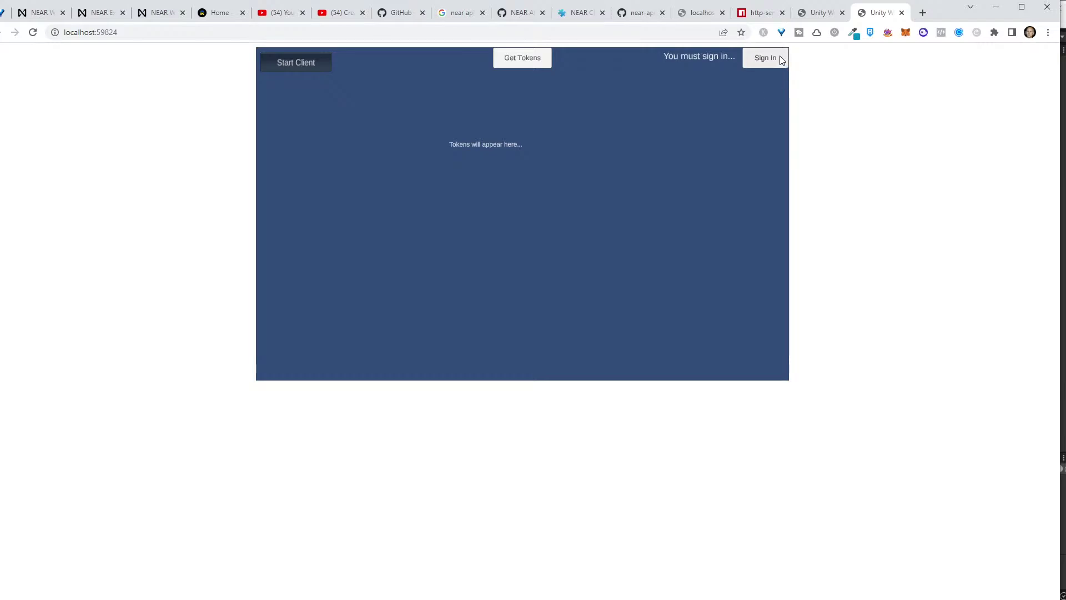
Step: Test the WebGL build in the browser by requesting tokens before and after connecting the NEAR wallet, and return to Unity
left_click(543, 61)
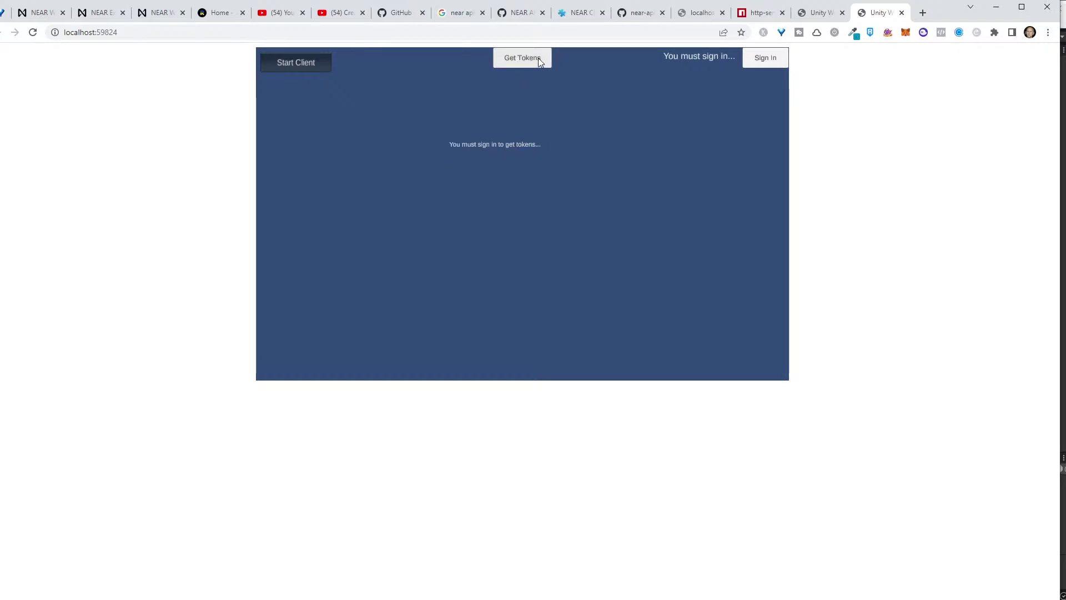
left_click(772, 60)
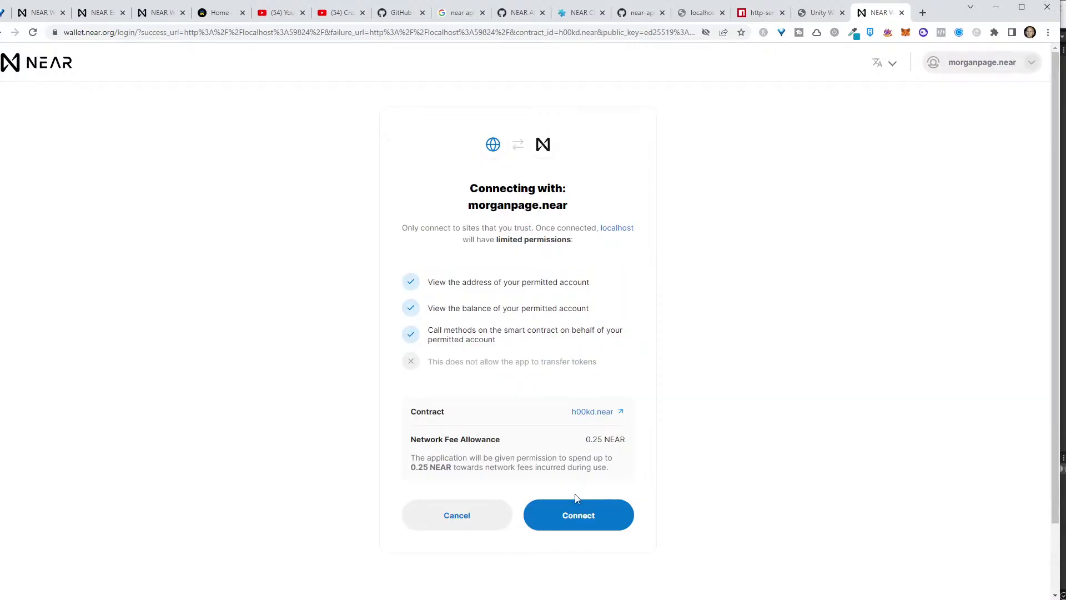
left_click(574, 514)
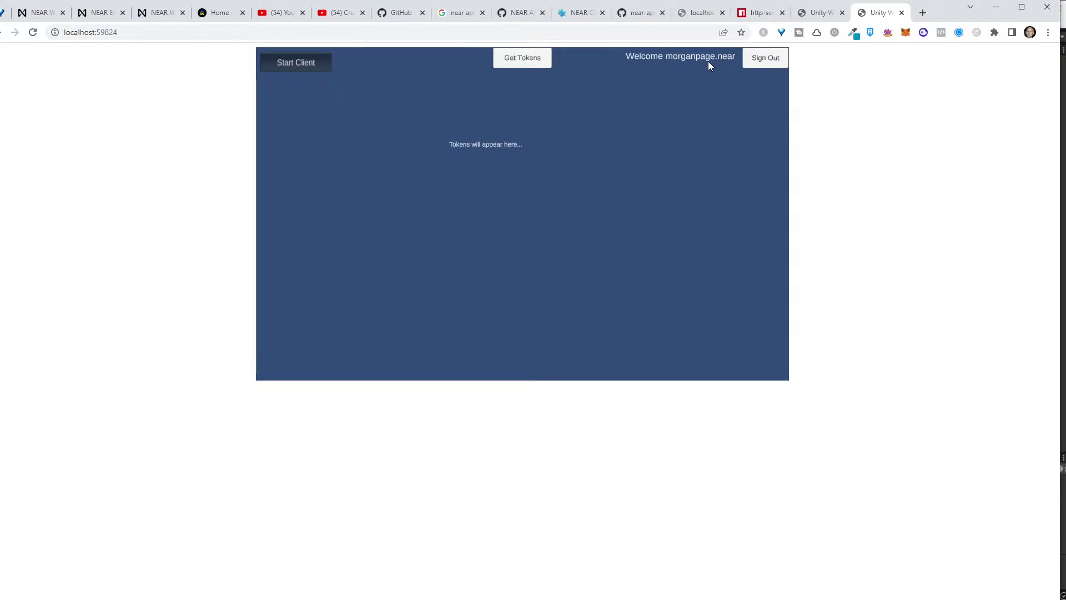
left_click(530, 63)
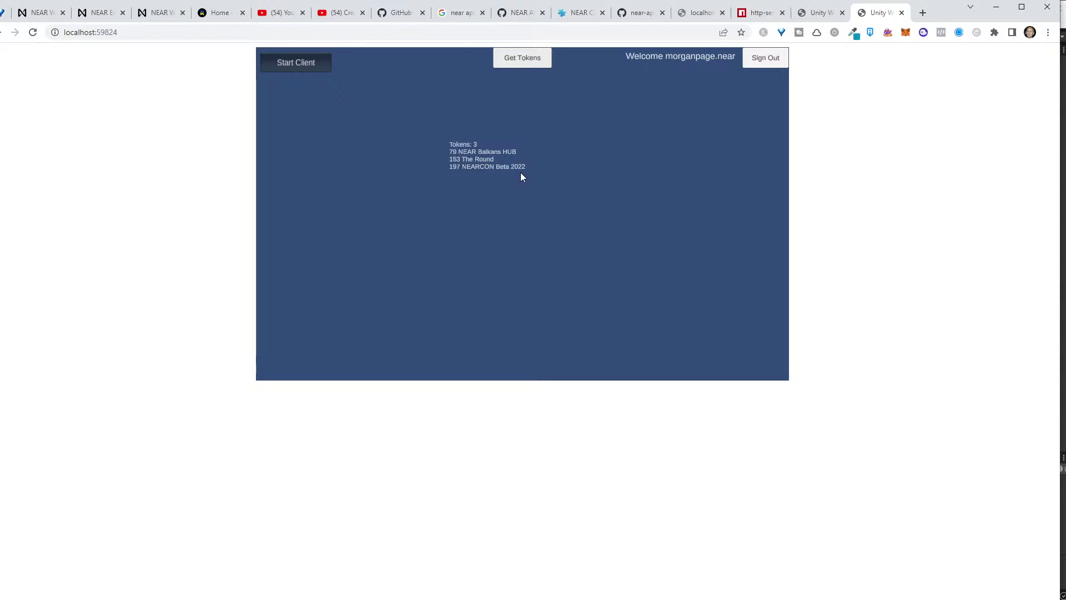
left_click(998, 9)
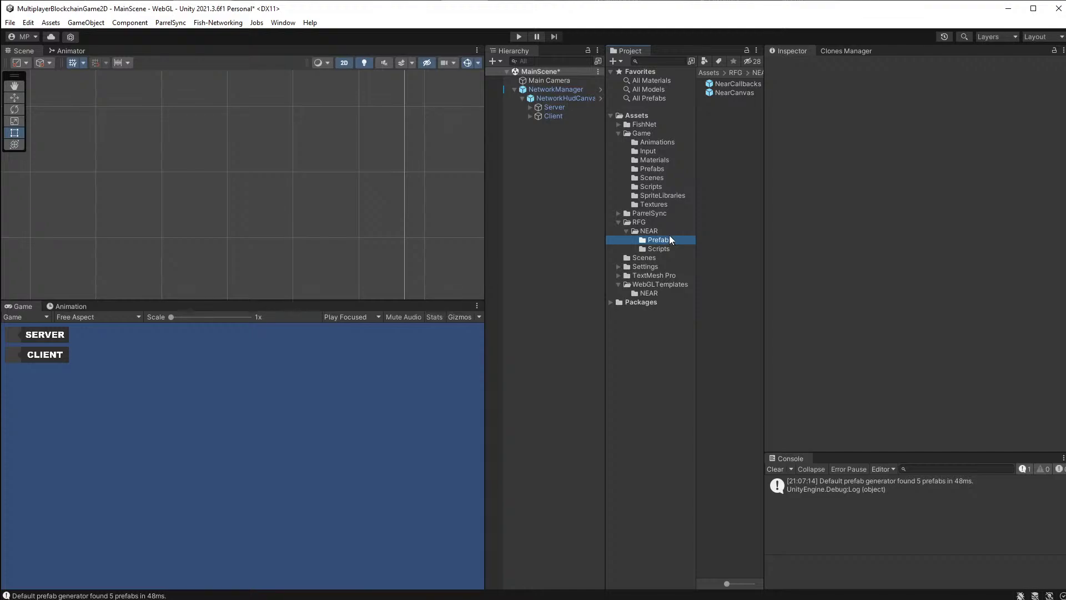
Step: Add the NearCallbacks and NearCanvas prefabs to the root of MainScene
left_click_drag(735, 82, 528, 176)
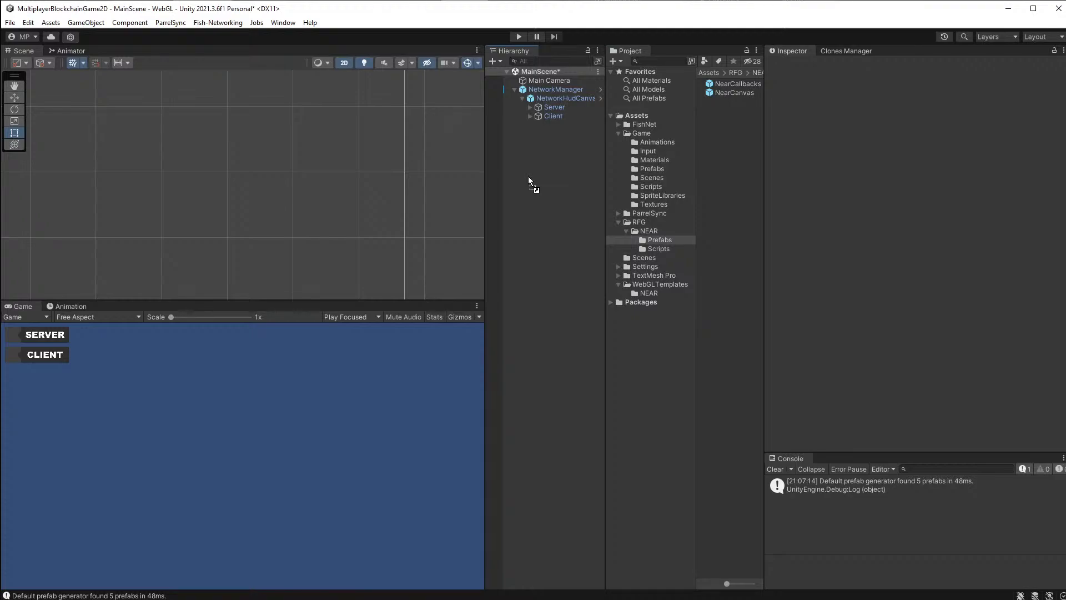
left_click_drag(528, 176, 530, 175)
left_click_drag(734, 91, 521, 183)
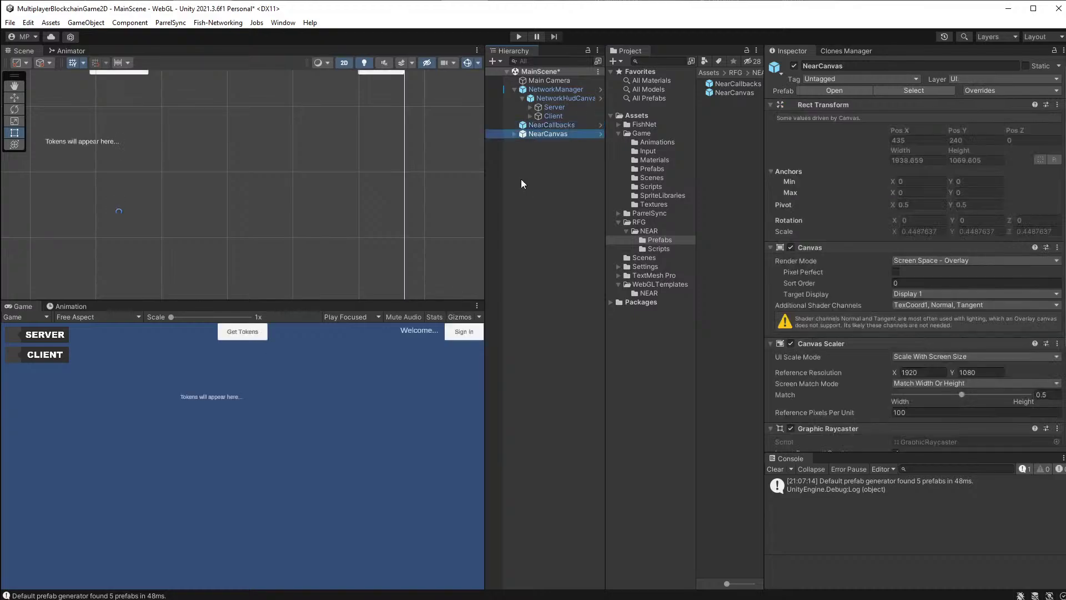
scroll(342, 168, "down", 3)
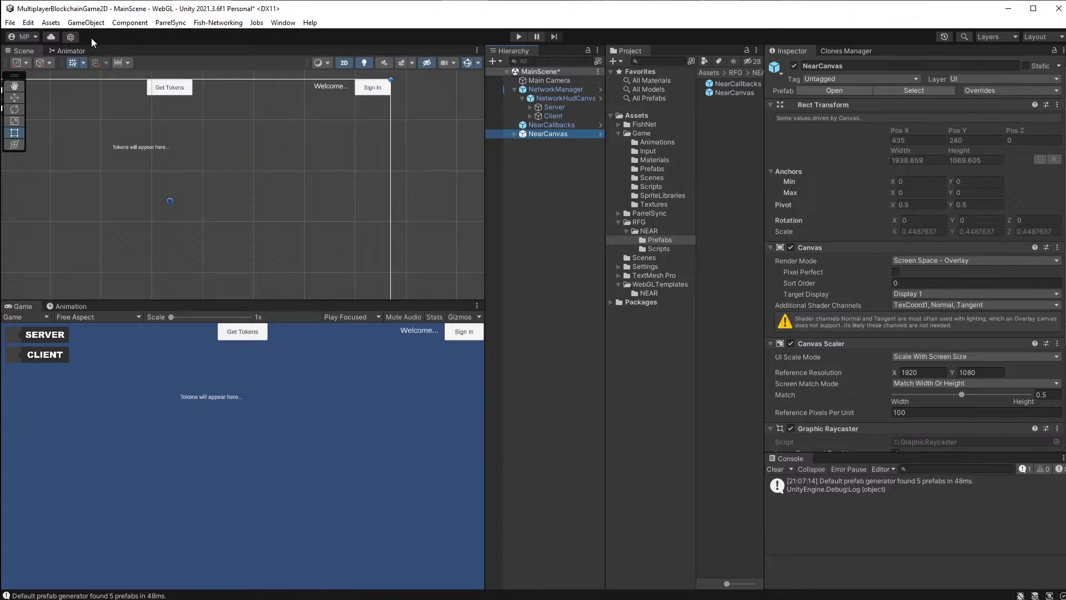
Step: Check which WebGL template is selected in the Player settings for the WebGL build
left_click(10, 23)
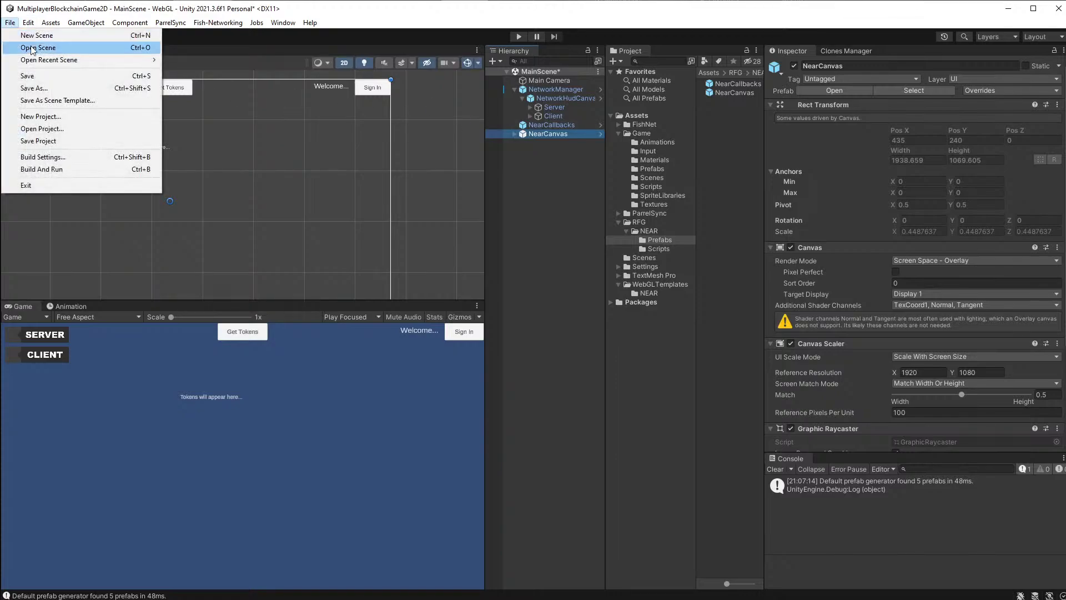
left_click(67, 158)
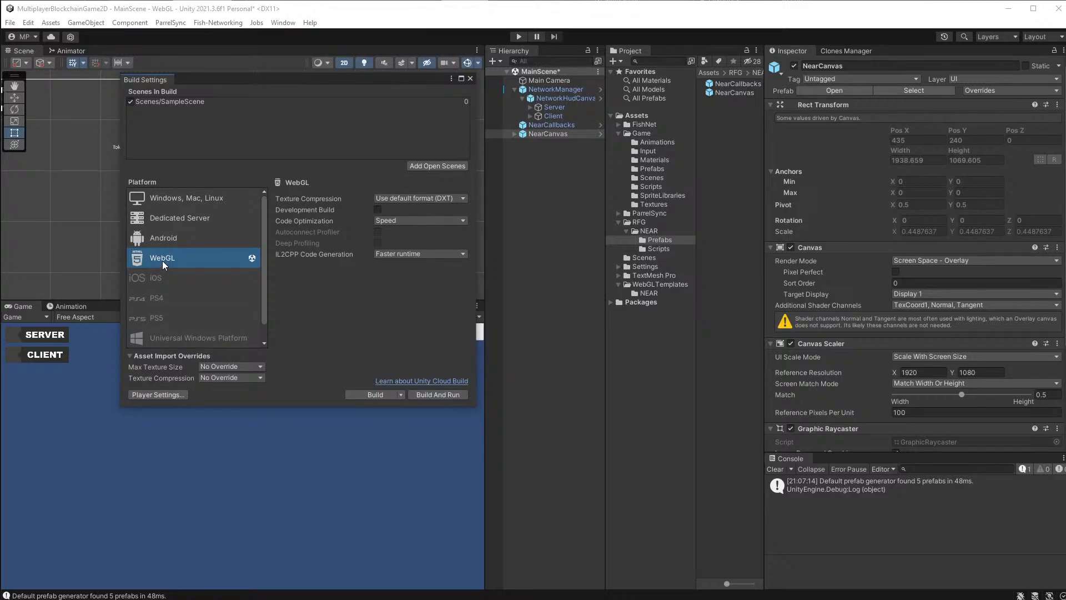
left_click(157, 395)
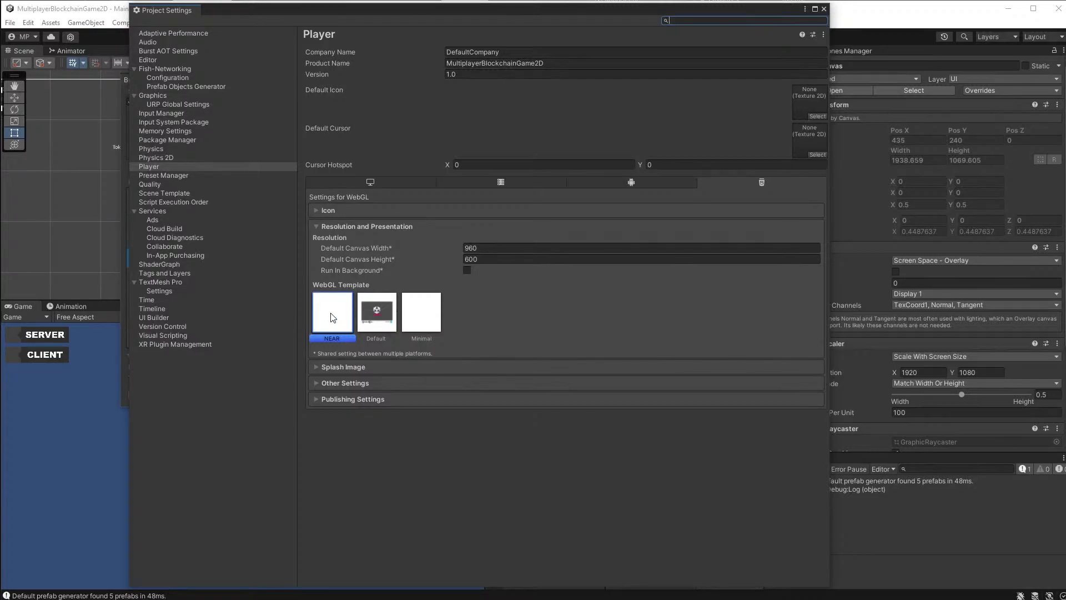
left_click(824, 10)
left_click(470, 78)
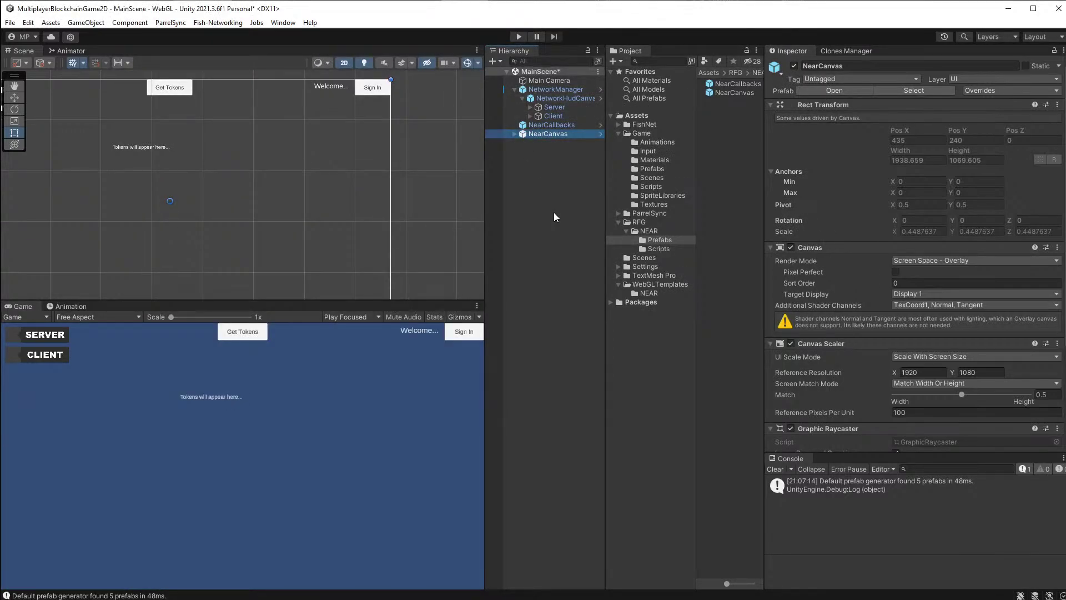
Step: Save the scene and test the NEAR sign-in and token retrieval in Play mode
key("ctrl+s")
left_click(518, 38)
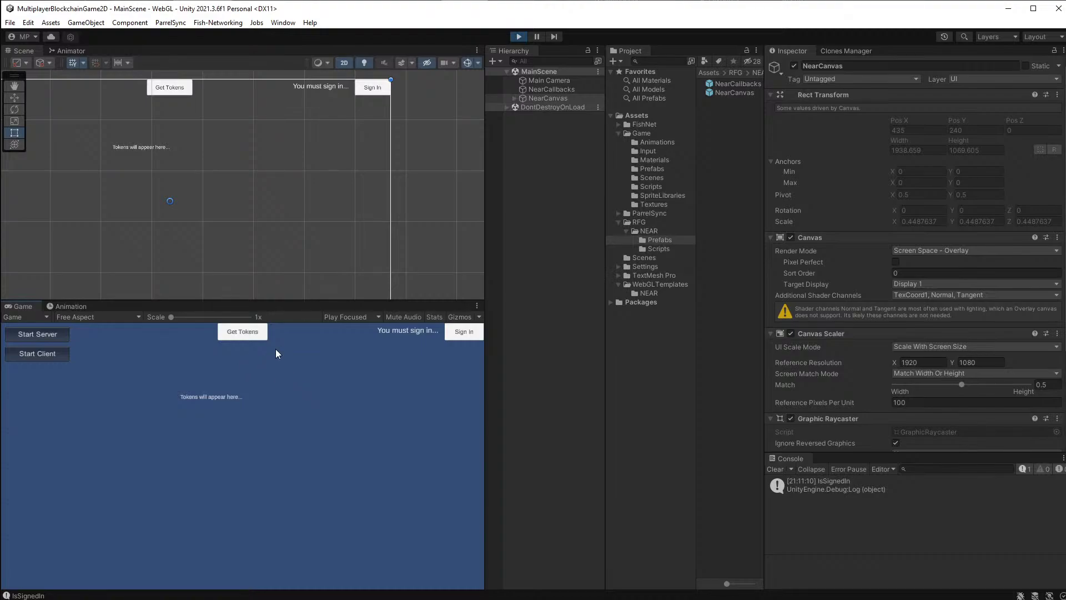
left_click(465, 332)
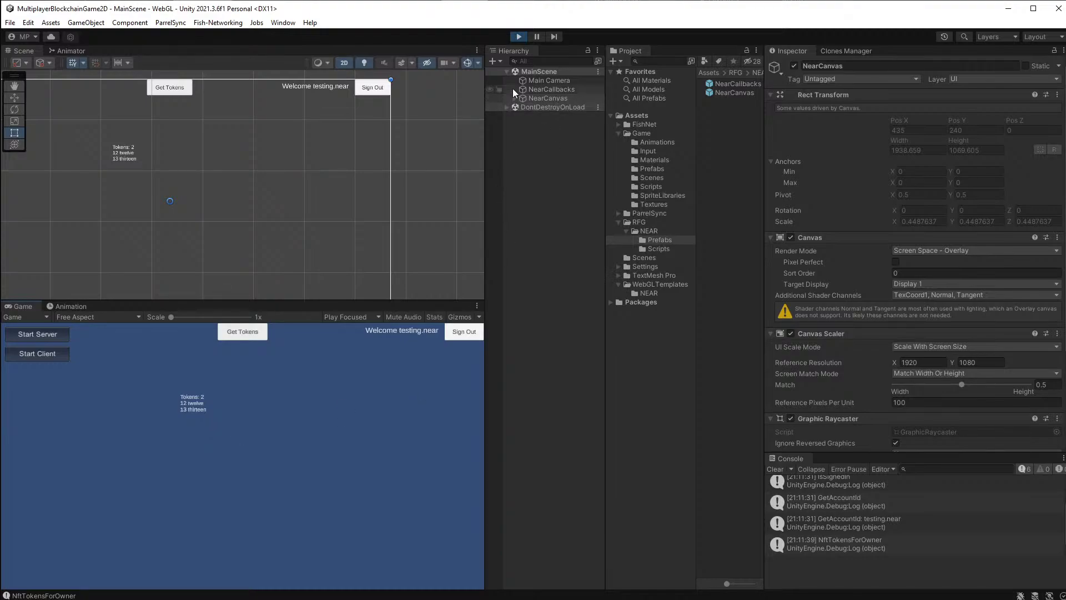
left_click(520, 36)
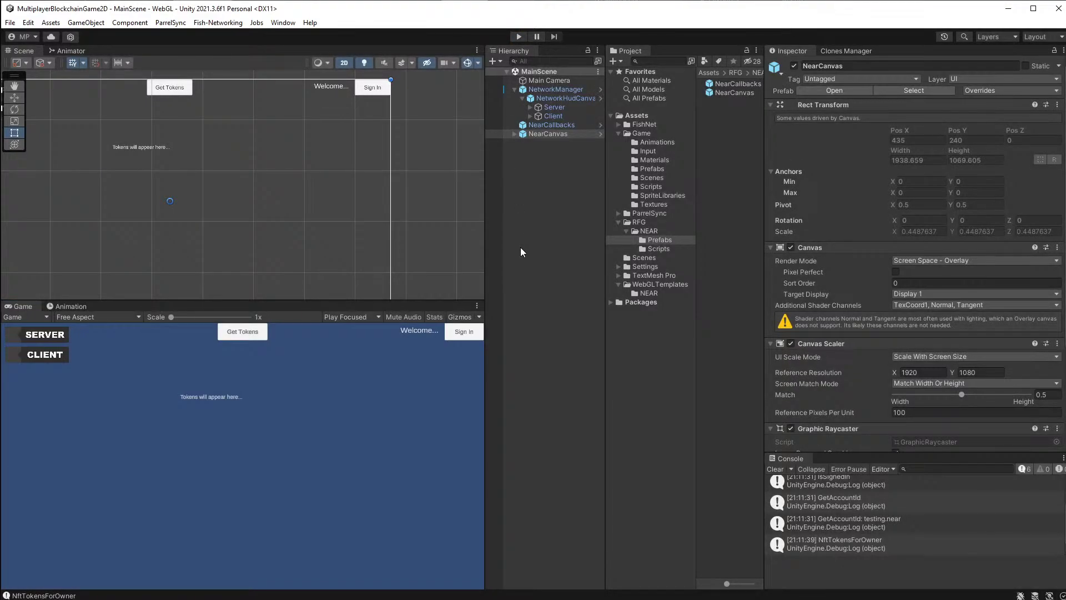